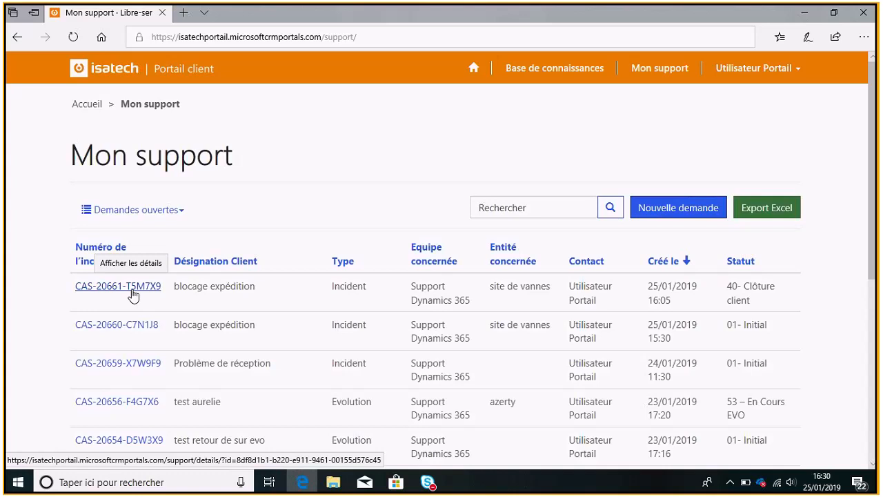
left_click(174, 211)
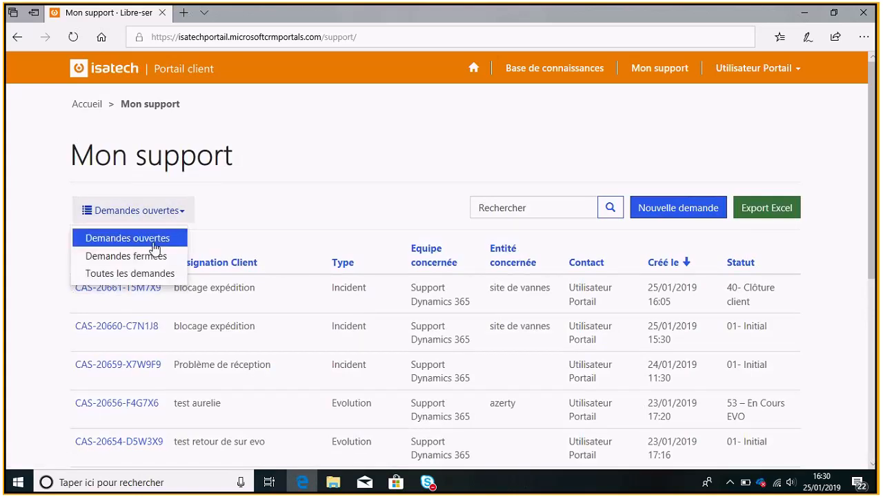
left_click(266, 210)
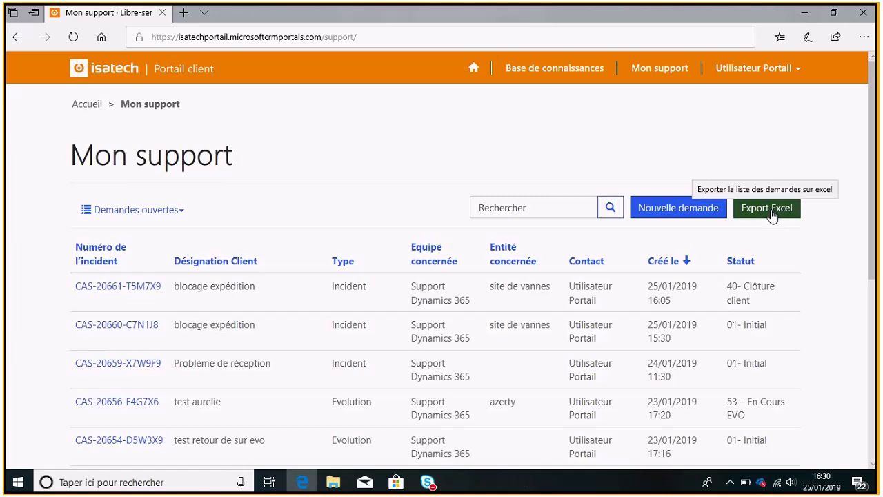
- Start a new support request titled "blocage d'une ligne d'expédition les bl ne s'impriment pas" and set its type to Incident
left_click(688, 215)
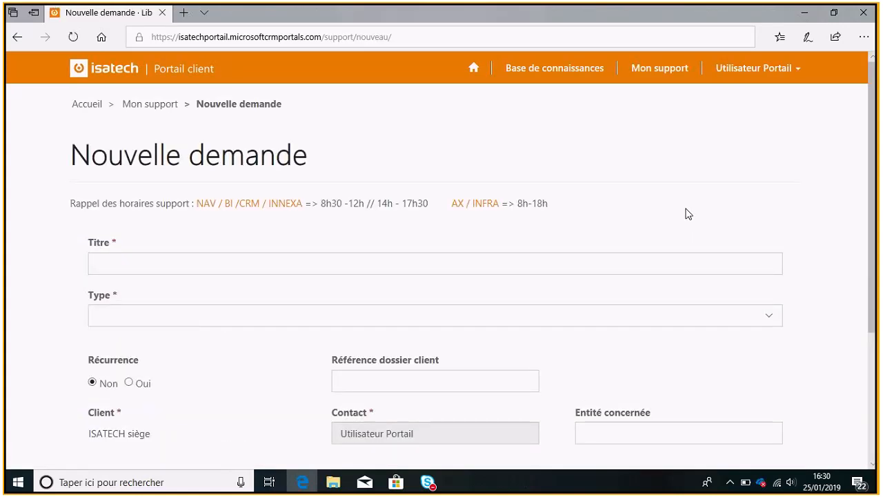
scroll(688, 215, "down", 1)
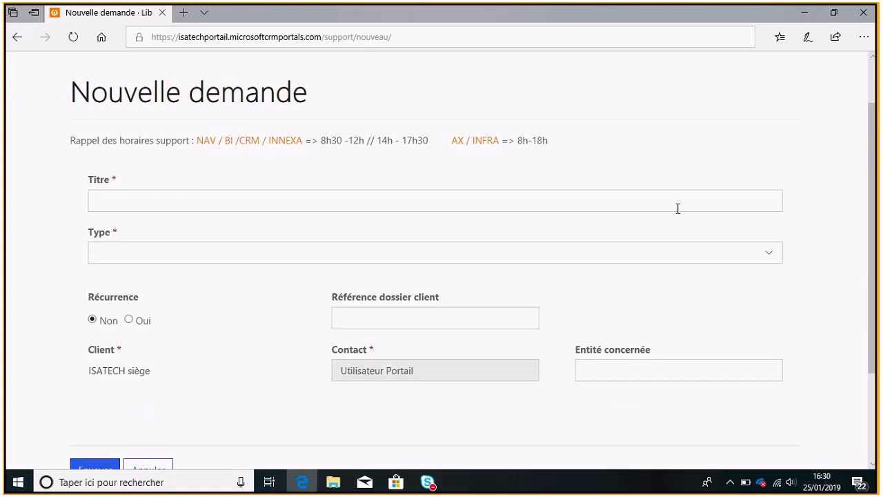
left_click(345, 202)
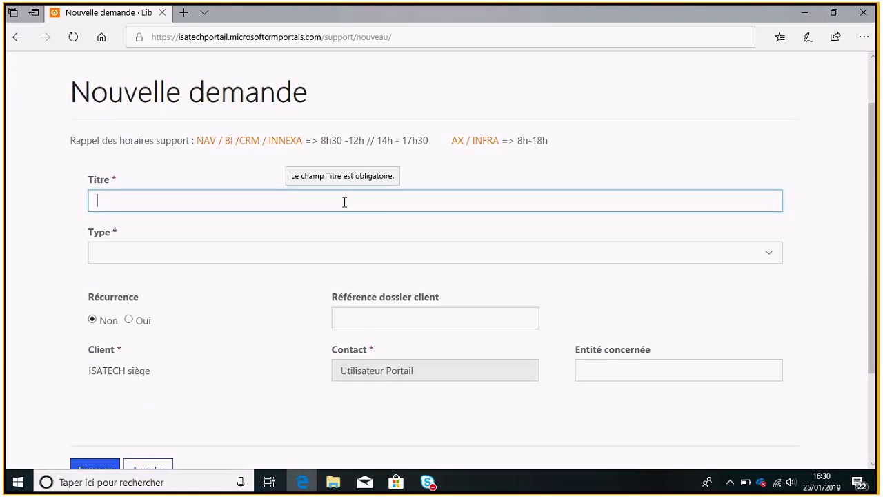
type("blocage d")
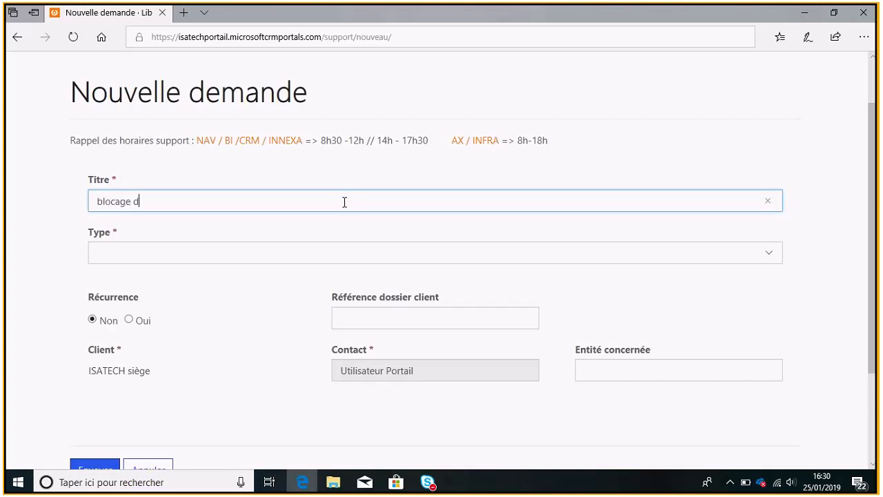
type("'une ligne d'expédition")
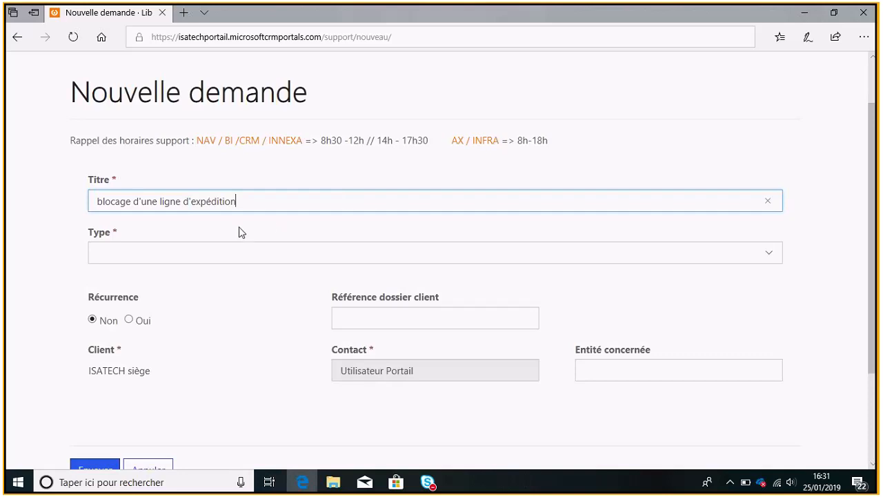
type(" les bl ne s'impriment pas")
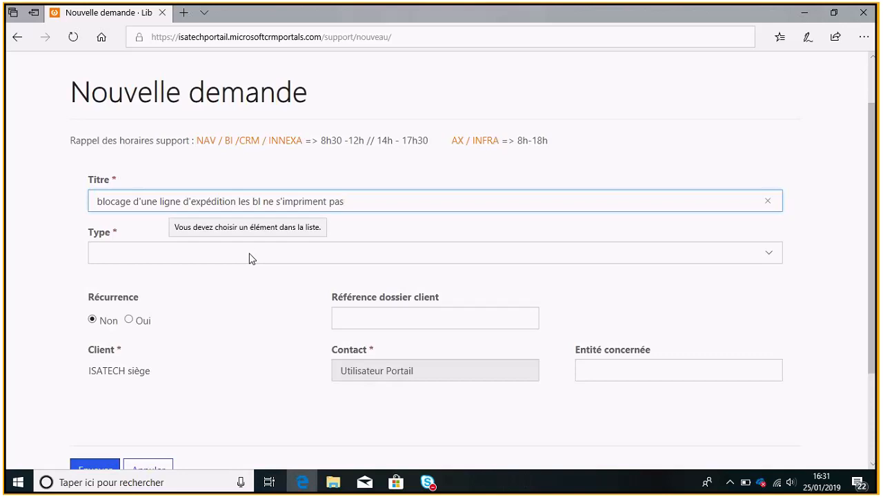
left_click(251, 256)
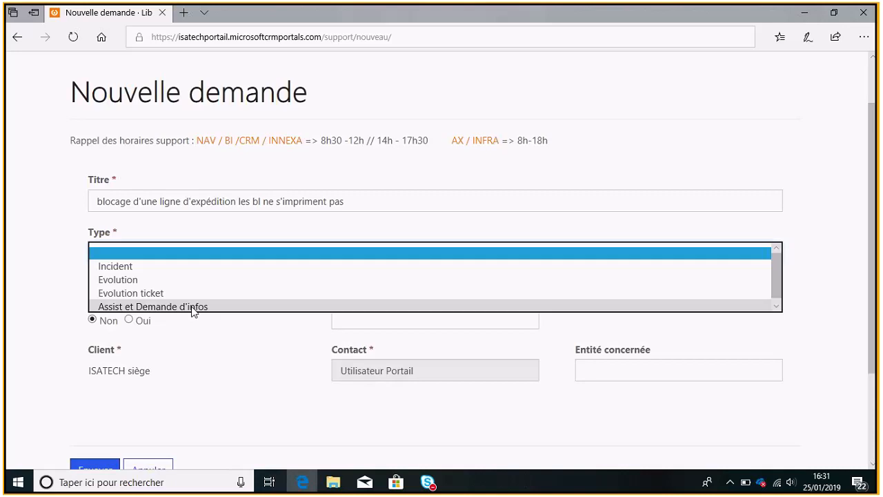
left_click(145, 271)
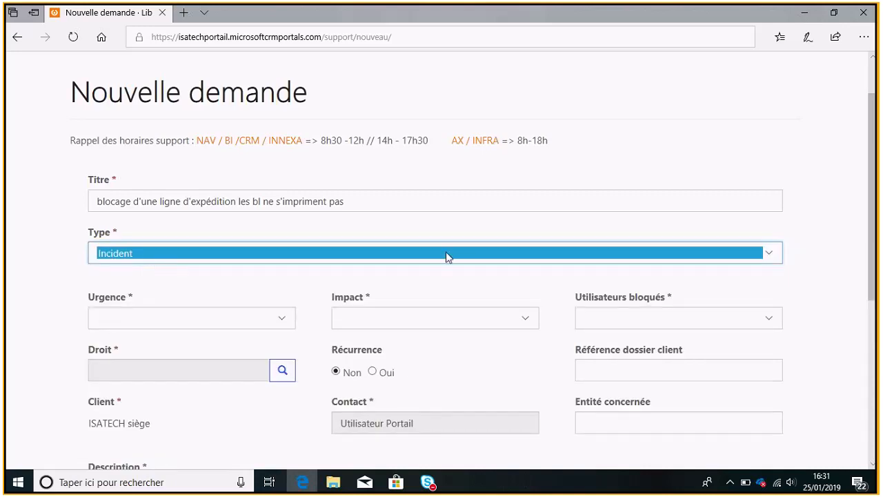
- Try the Evolution type on the new request and return the type to Incident
left_click(768, 256)
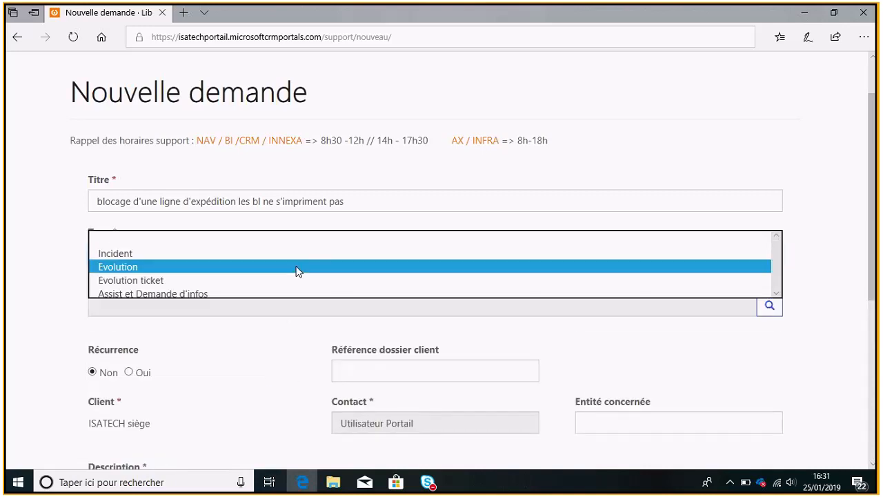
left_click(298, 271)
left_click(773, 258)
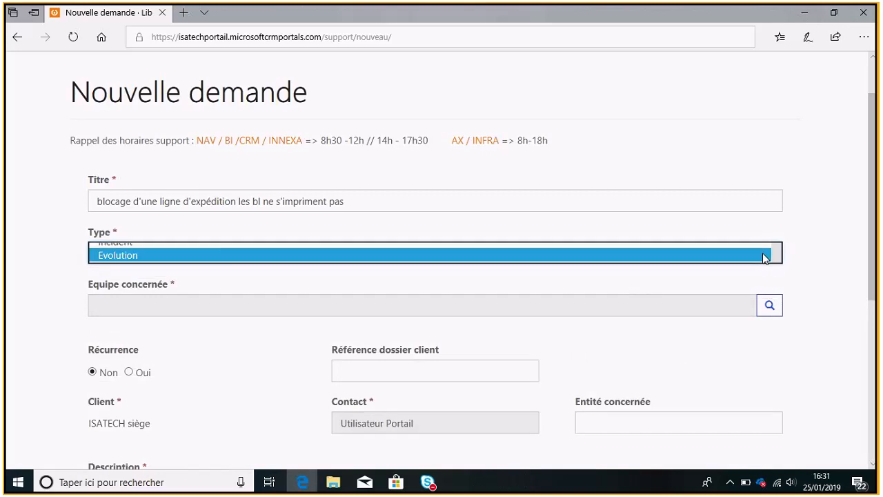
left_click(357, 243)
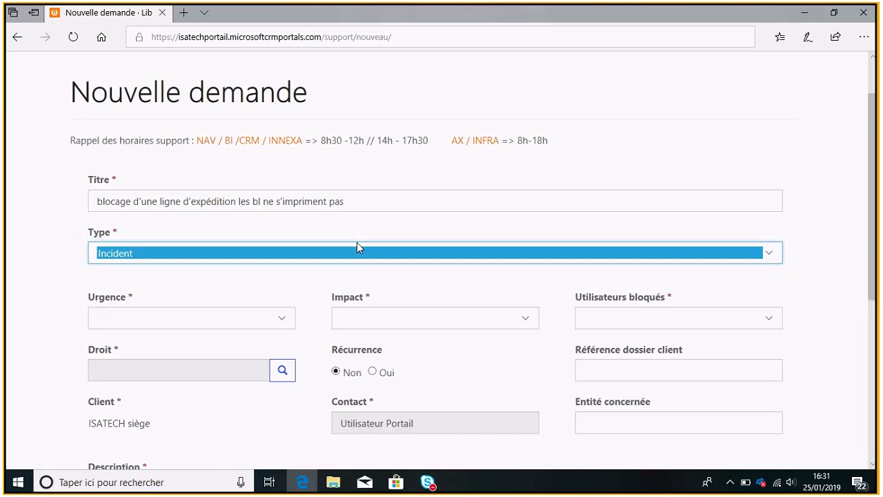
- Set the incident's Urgence to Haute, Impact to Haute and Utilisateurs bloqués to Plusieurs
left_click(257, 319)
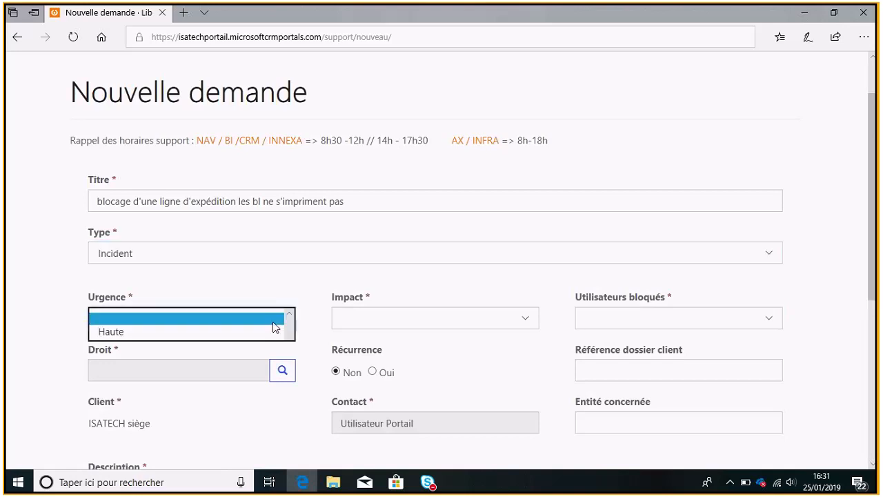
left_click(217, 328)
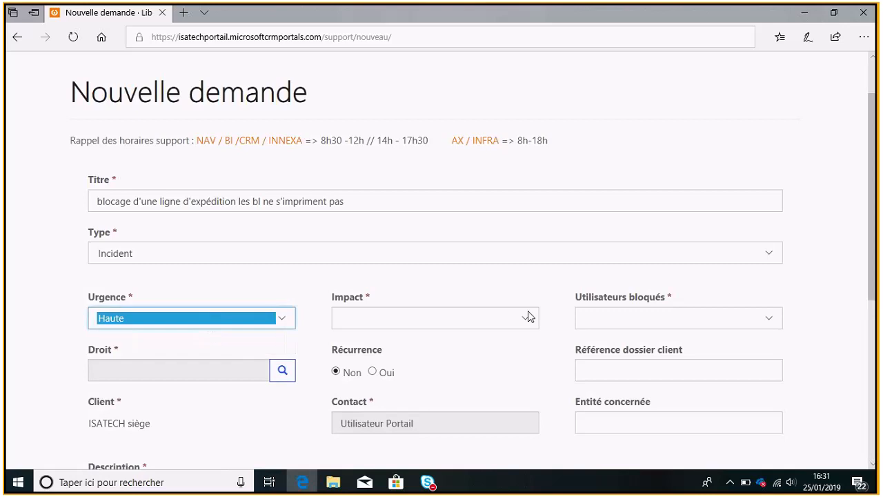
left_click(528, 314)
left_click(489, 332)
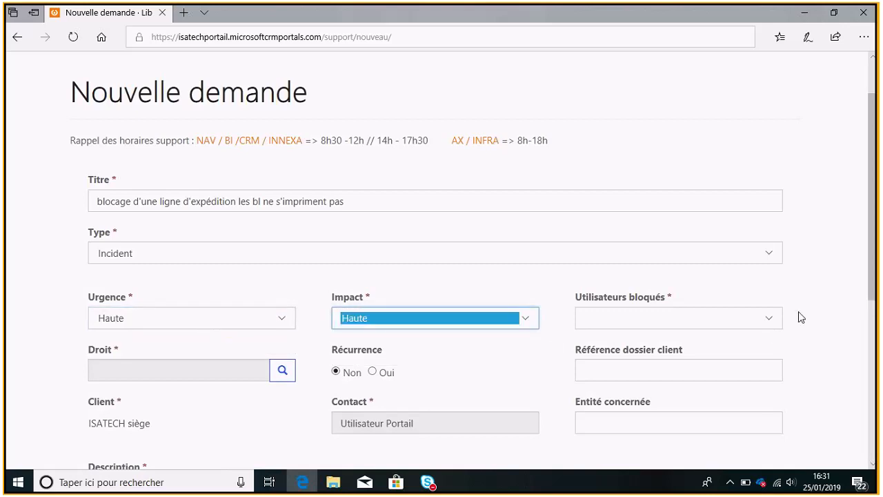
left_click(766, 318)
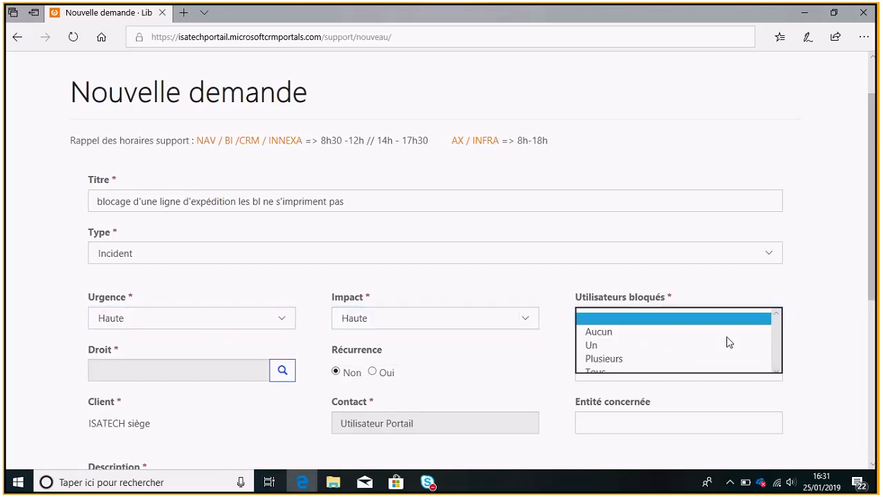
left_click(691, 360)
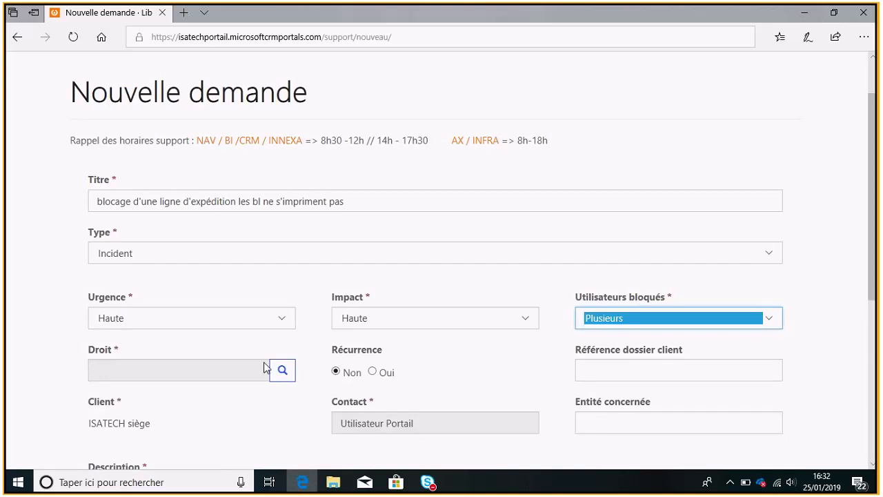
- Look up and select Recette as the request's Droit
left_click(282, 370)
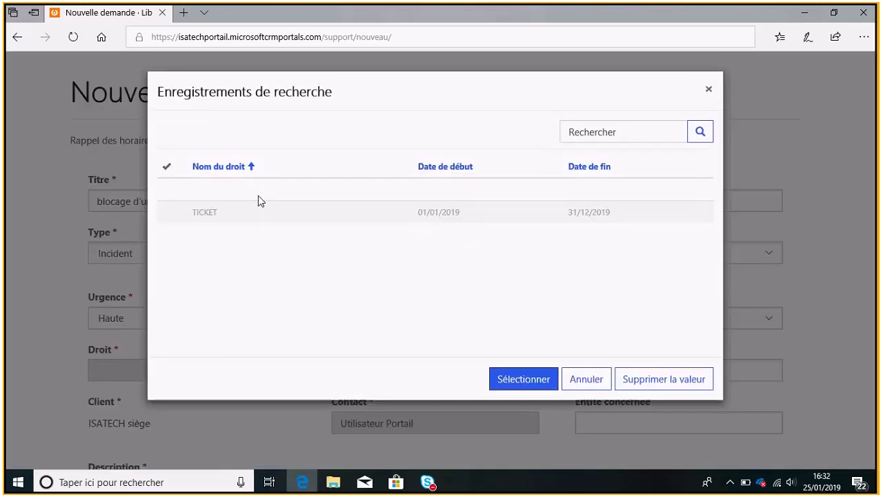
left_click(254, 197)
left_click(510, 378)
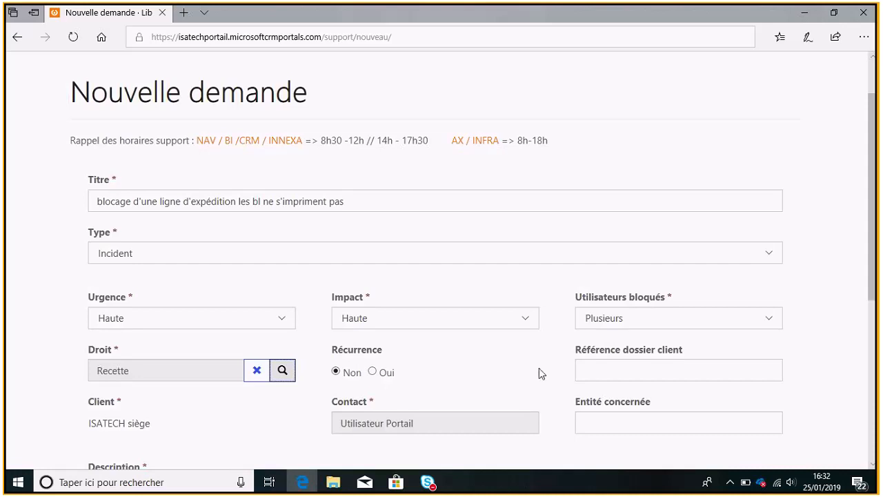
- Enter "client abcdef" as the Référence dossier client and "site de rennes" as the Entité concernée
left_click(607, 373)
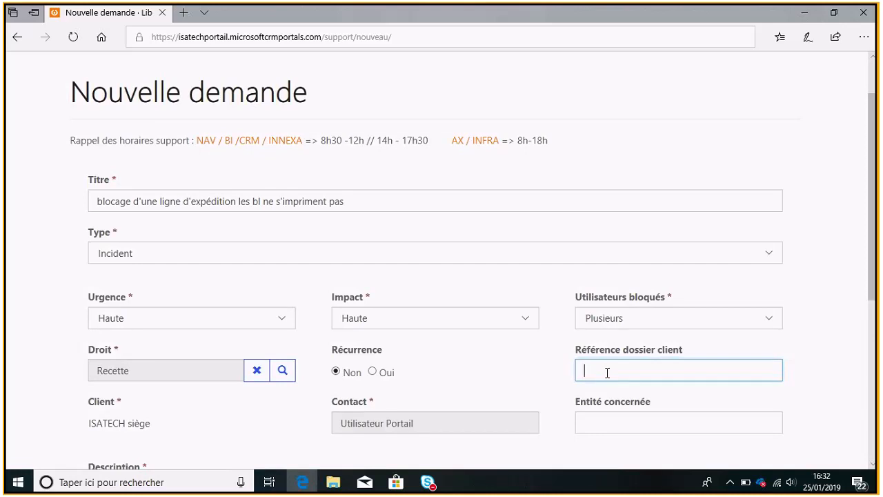
type("clientabcdef")
left_click(629, 423)
type("site de rennes")
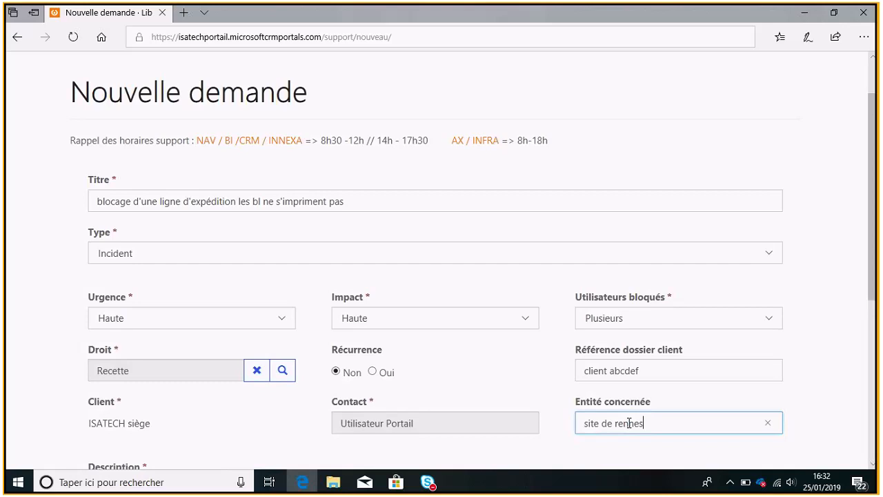
- Fill in the request's description with "blocage des BL Message d'erreur en pièce jointe"
scroll(630, 423, "down", 2)
left_click(293, 385)
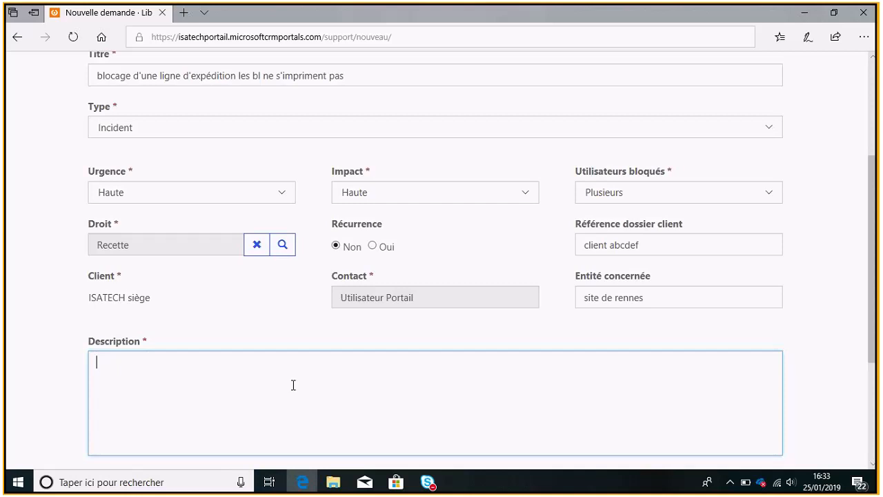
type("blocage des")
type("B")
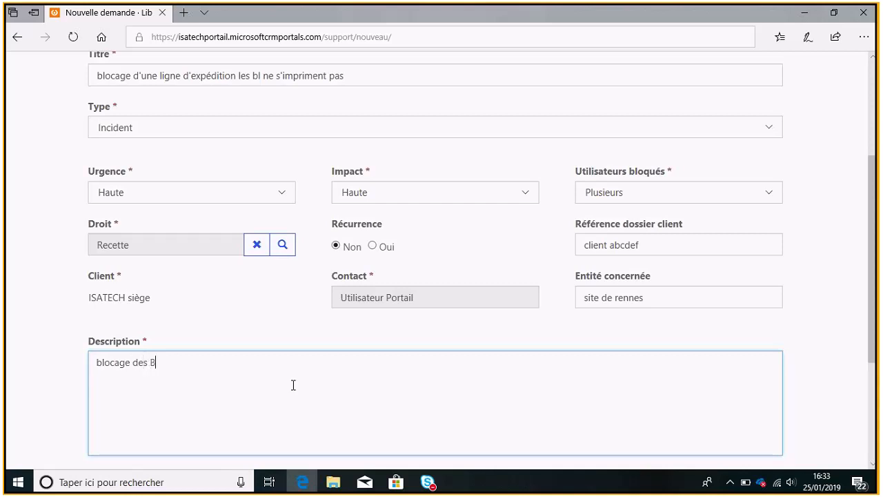
type("L Message")
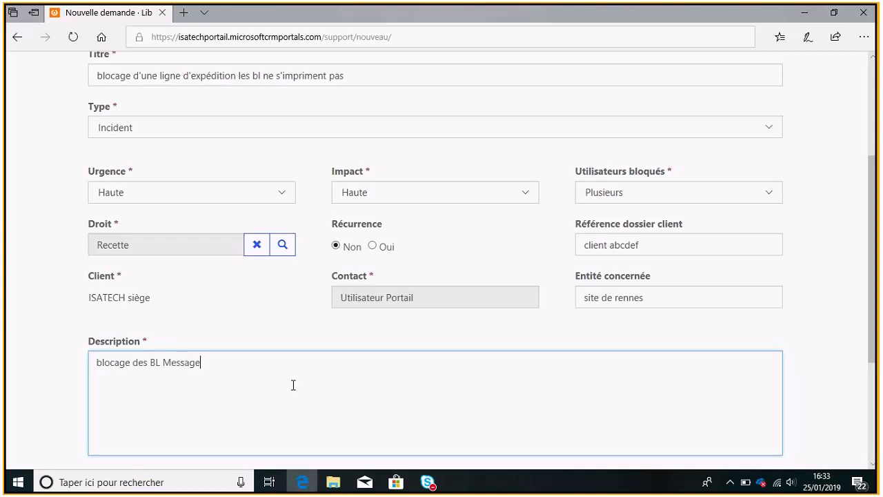
type(" d'erreur en pièce jointe")
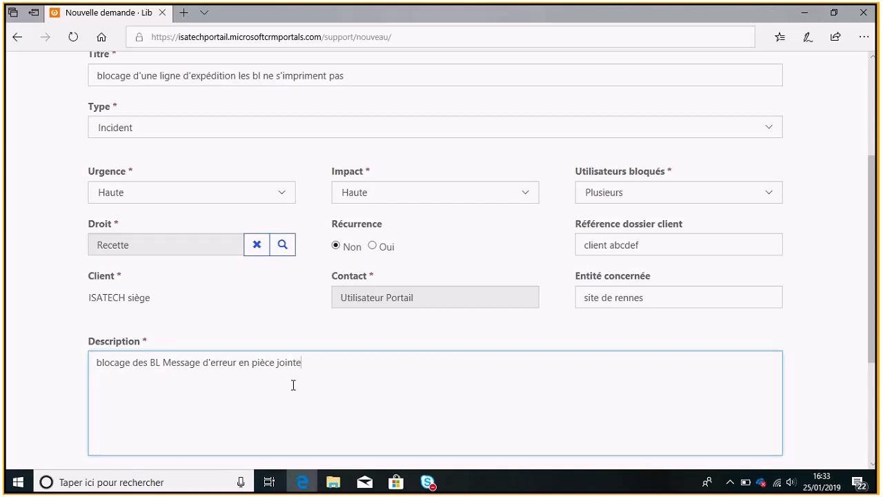
- Submit the completed incident request
scroll(292, 394, "down", 3)
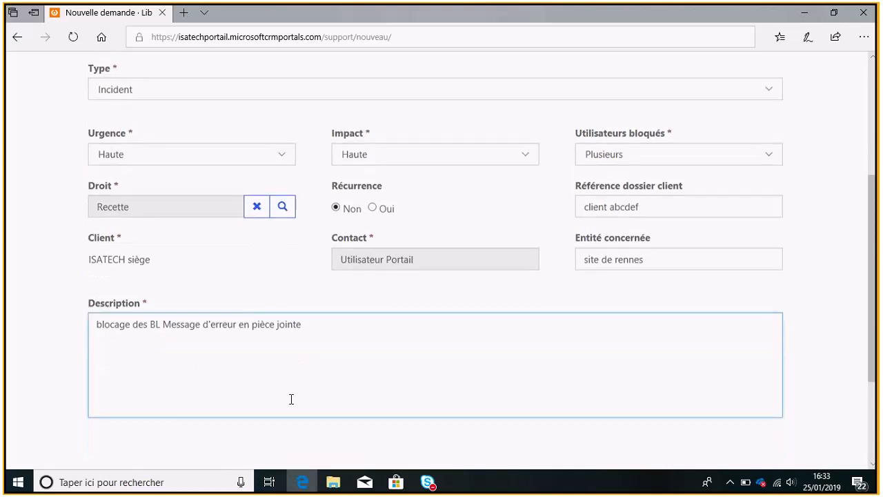
scroll(247, 363, "down", 1)
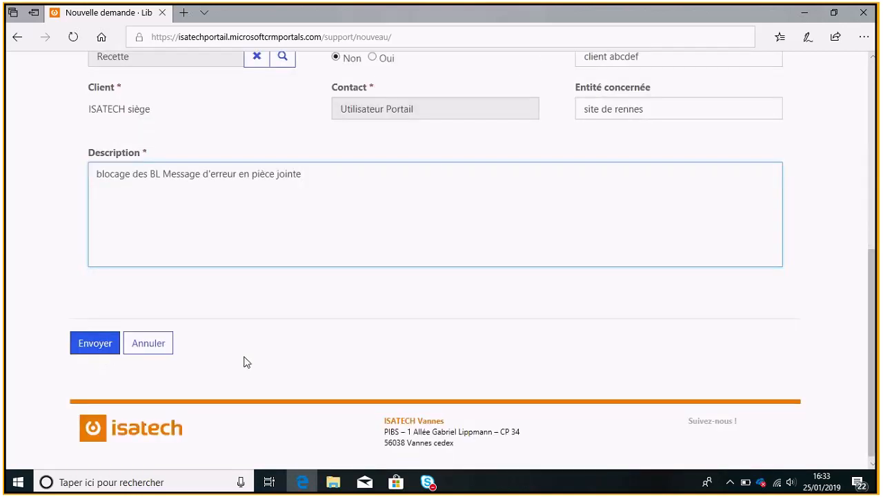
left_click(104, 345)
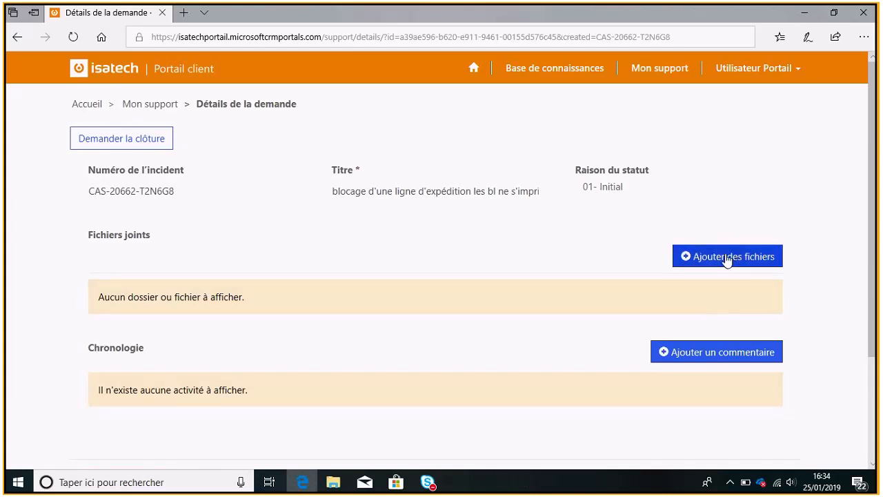
- Attach the file TEST DOC PORTAIL from the "Doct pour tests Portail" folder to the submitted request
left_click(727, 257)
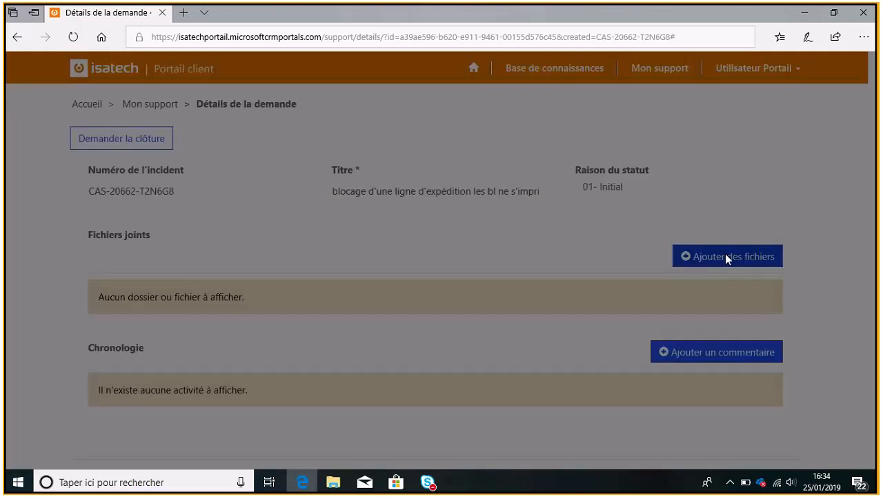
left_click(519, 154)
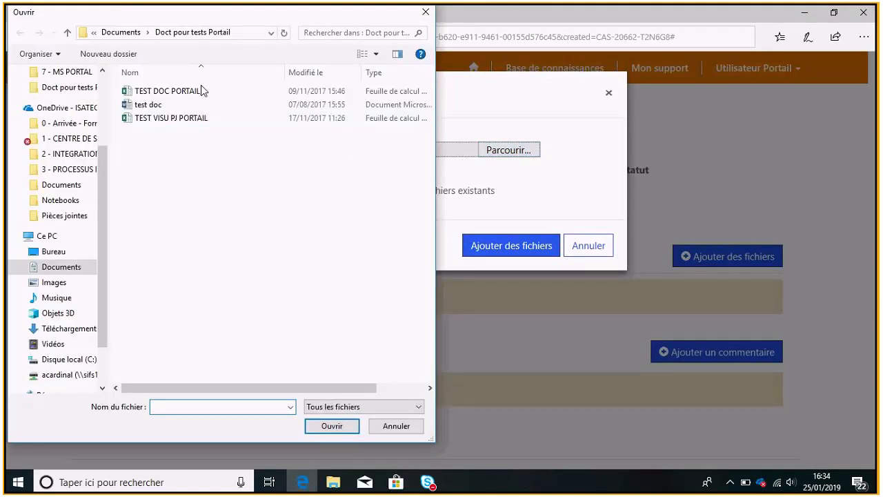
left_click(202, 91)
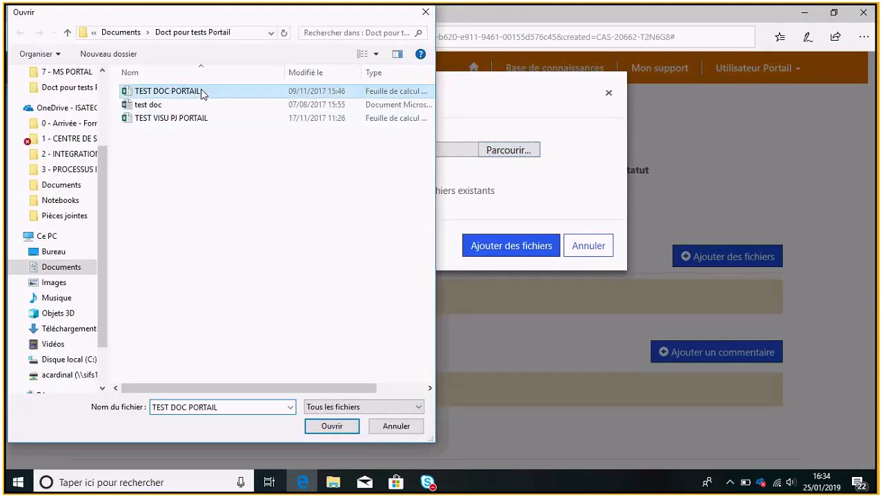
left_click(344, 425)
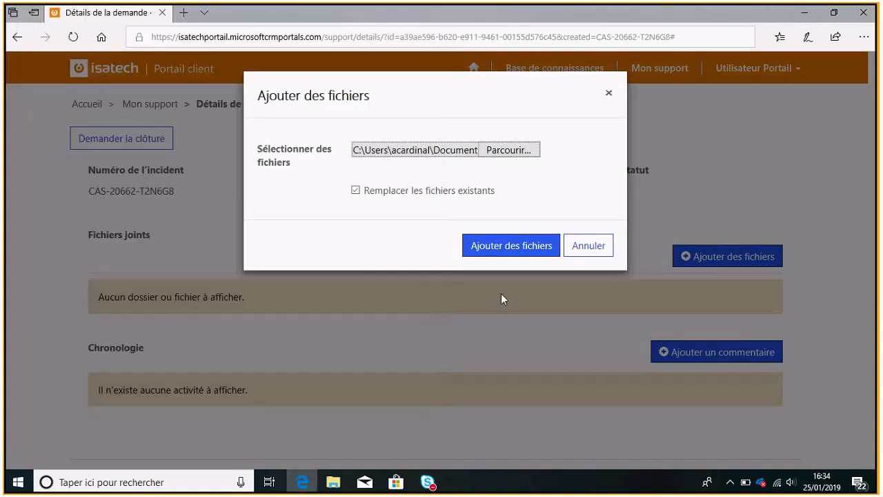
left_click(517, 250)
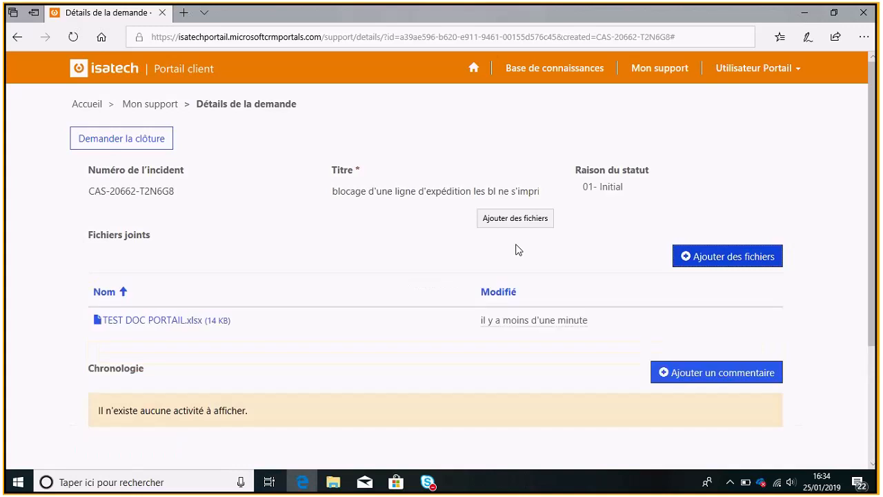
scroll(332, 359, "down", 1)
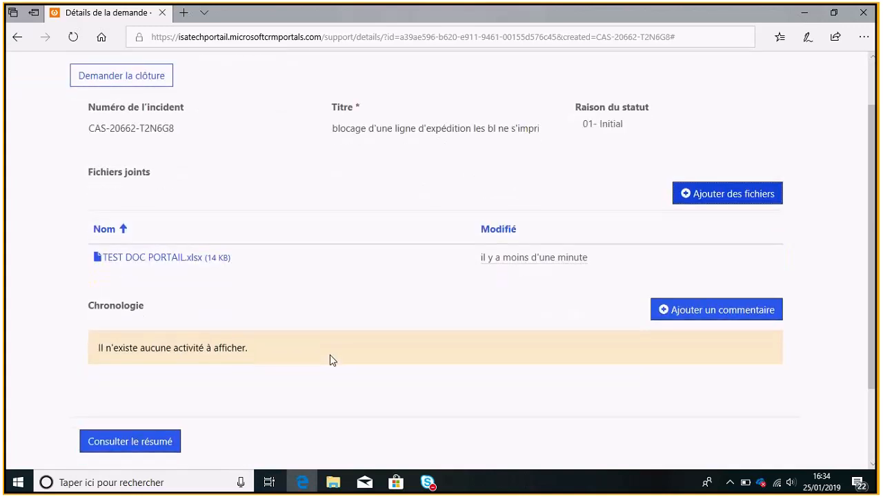
- Add the comment "précision supplémentaire" to the submitted request and send it
scroll(332, 359, "down", 1)
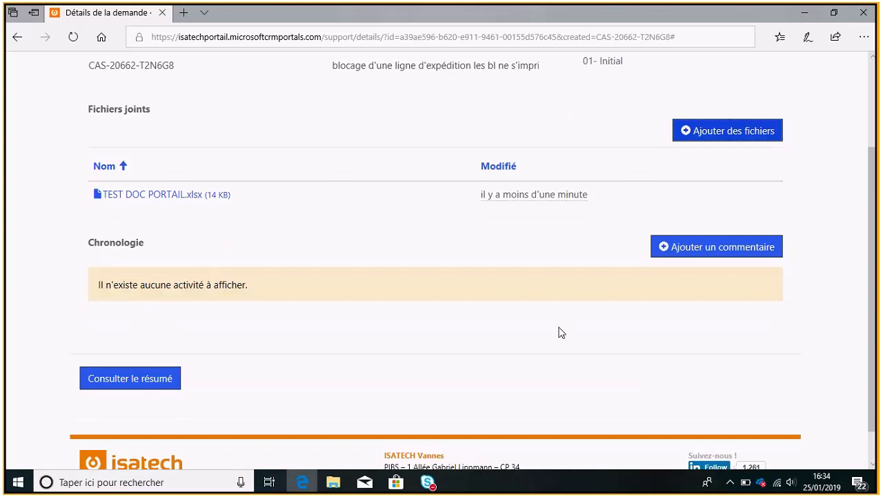
left_click(744, 247)
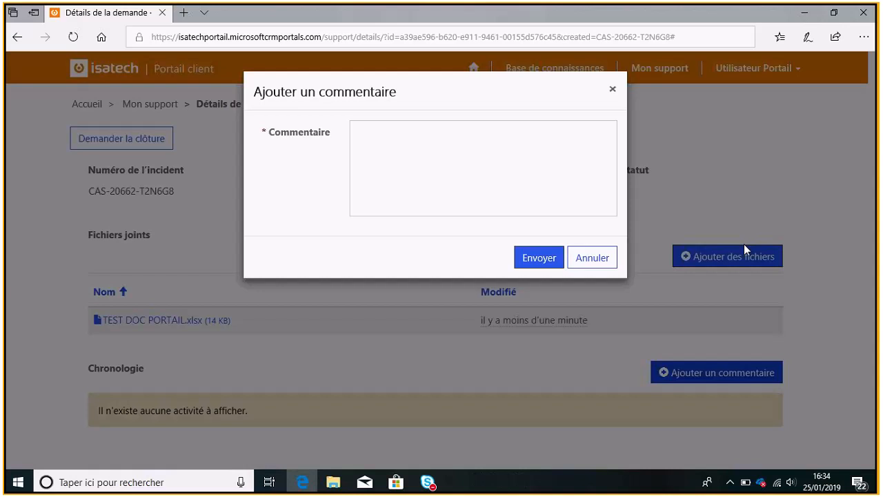
left_click(395, 134)
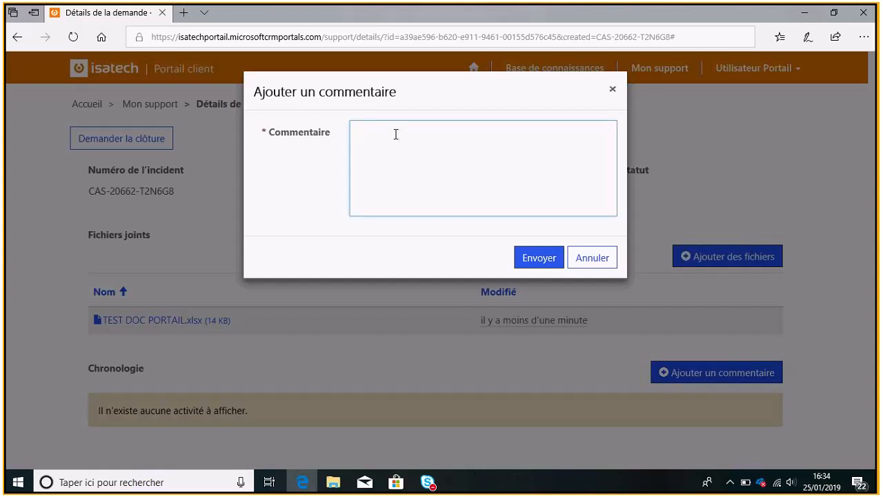
type("précision supplémentaire")
left_click(418, 133)
key("BackSpace")
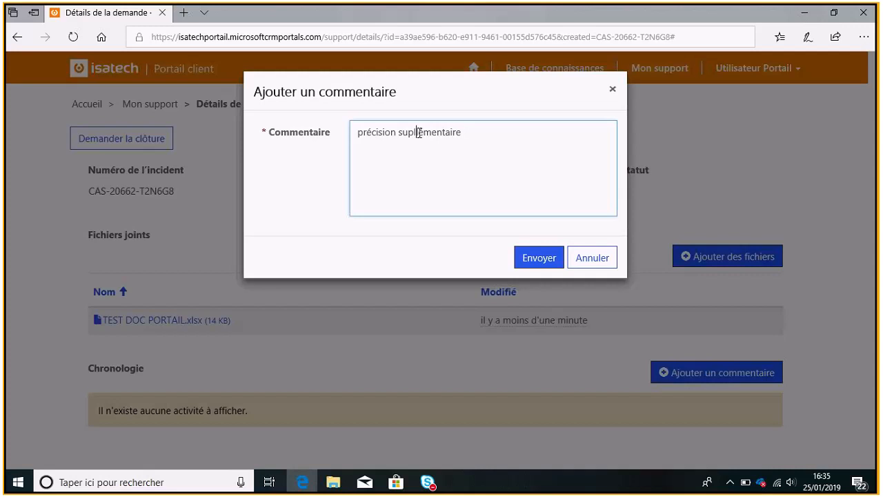
type("p")
left_click(538, 261)
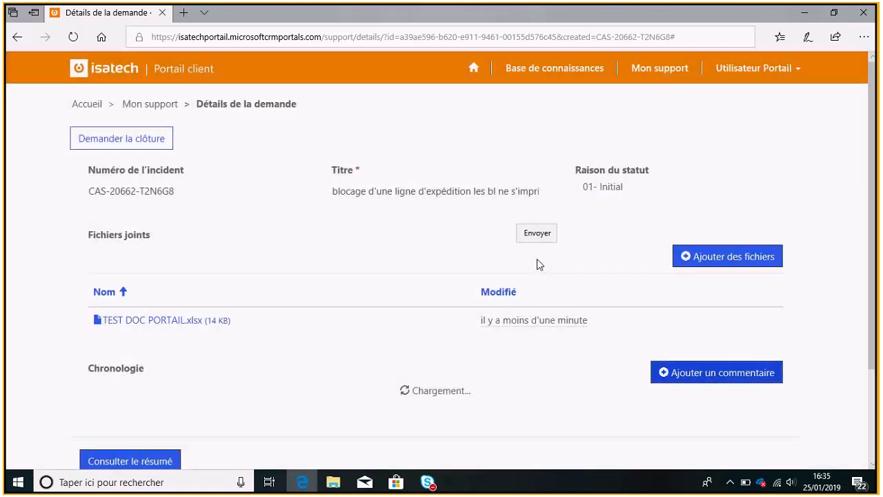
- Request closure of the incident from its details page and confirm the closure
scroll(526, 381, "down", 3)
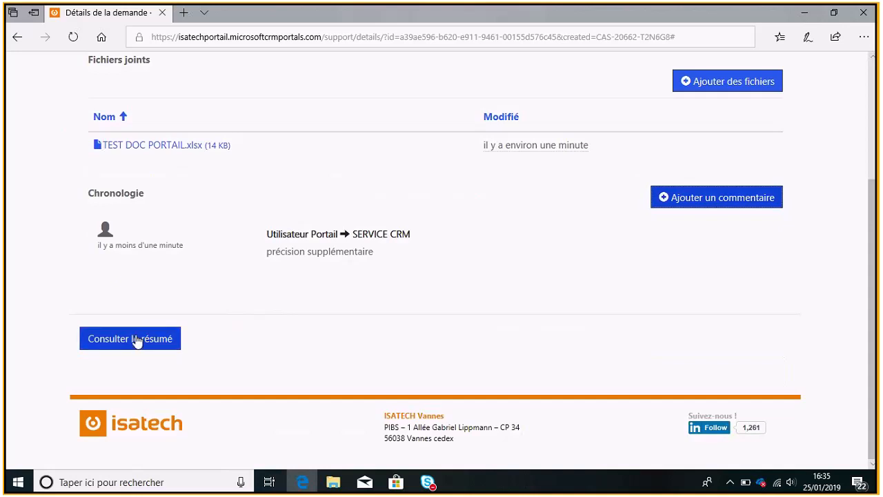
scroll(137, 341, "up", 3)
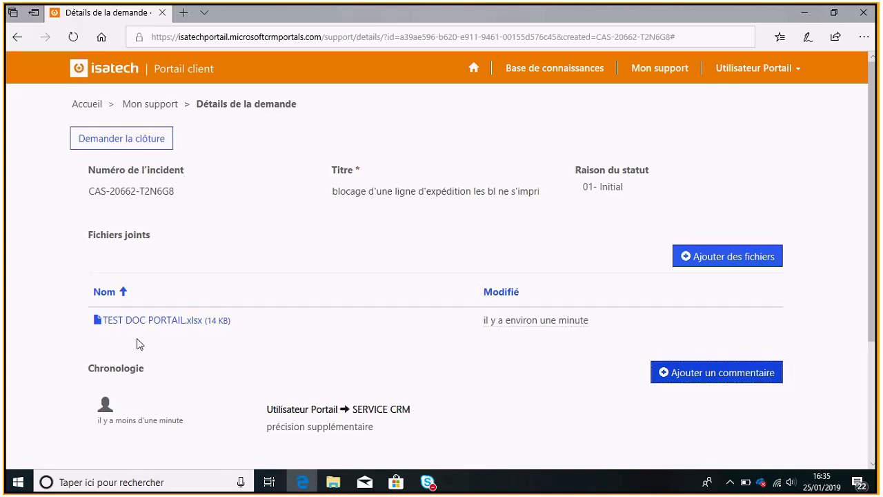
left_click(137, 140)
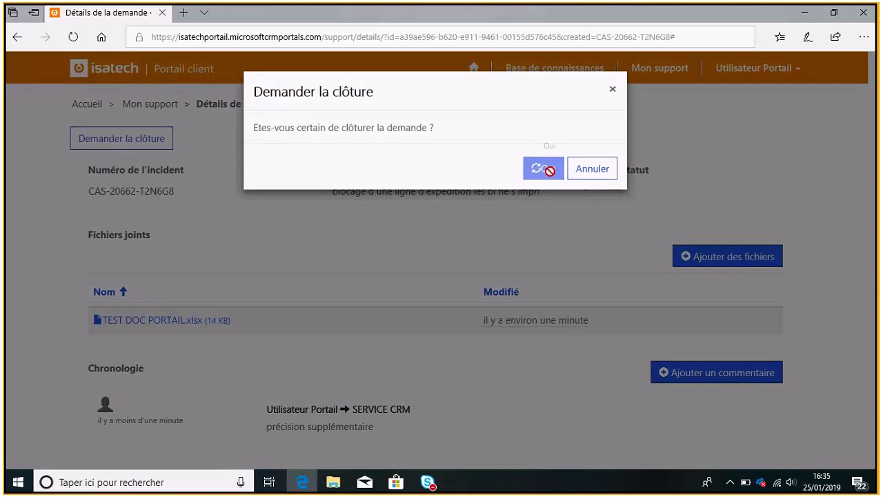
left_click(550, 171)
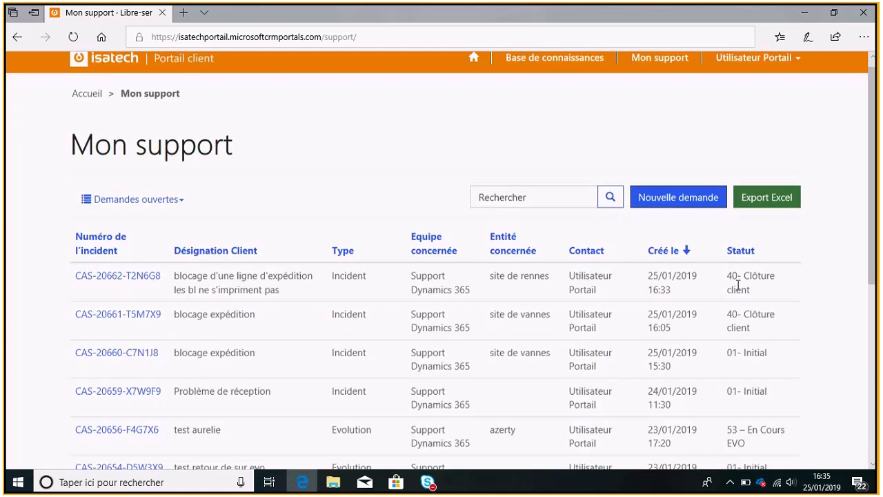
- Look at the view options available for filtering the support request list, keeping Demandes ouvertes selected
scroll(739, 285, "up", 1)
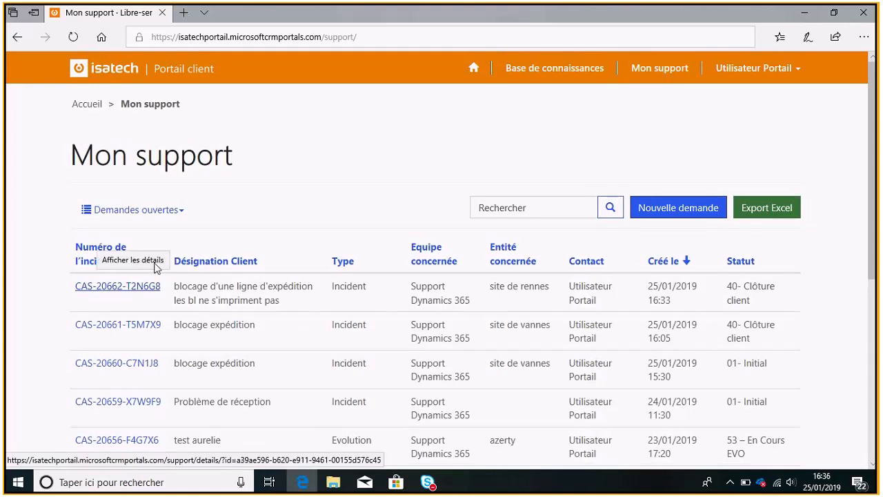
left_click(186, 214)
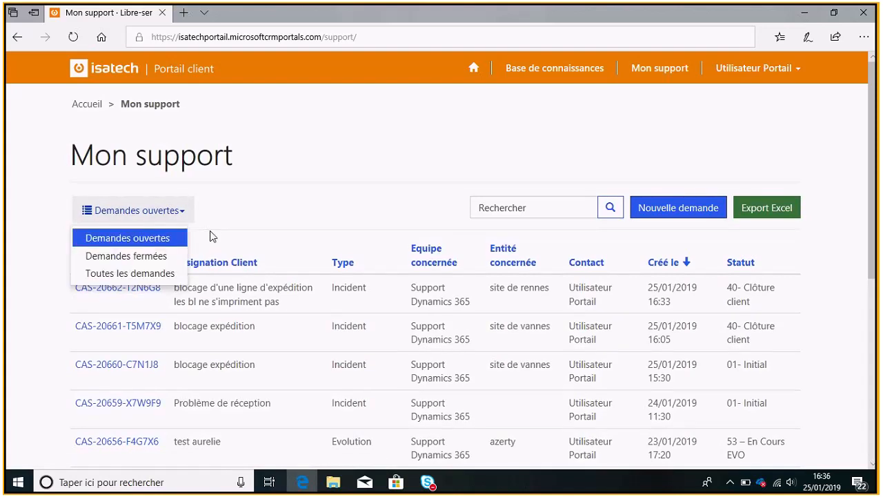
left_click(271, 209)
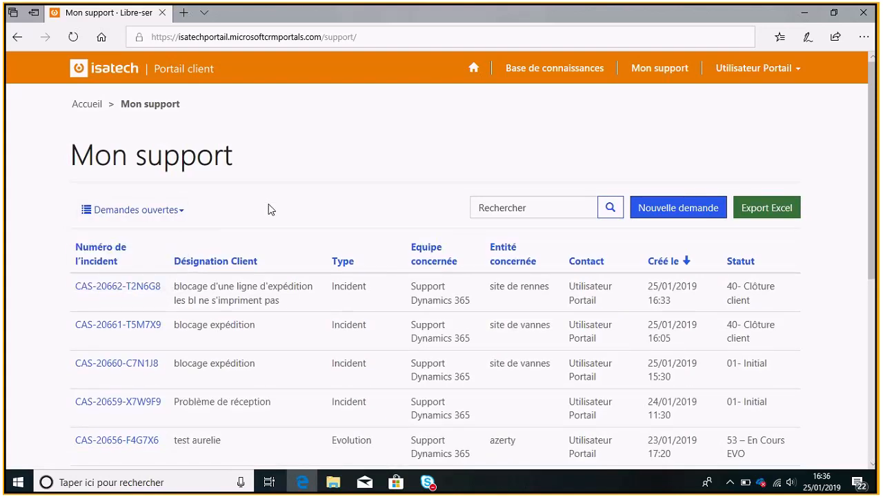